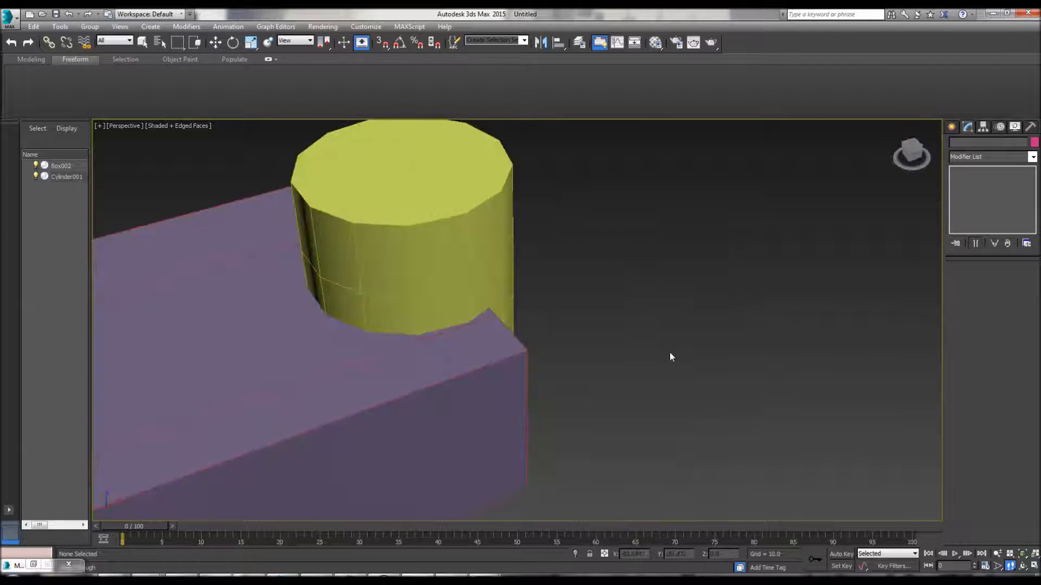
Step: Reposition the cylinder so it straddles the box's right edge on the top face
left_click(306, 355)
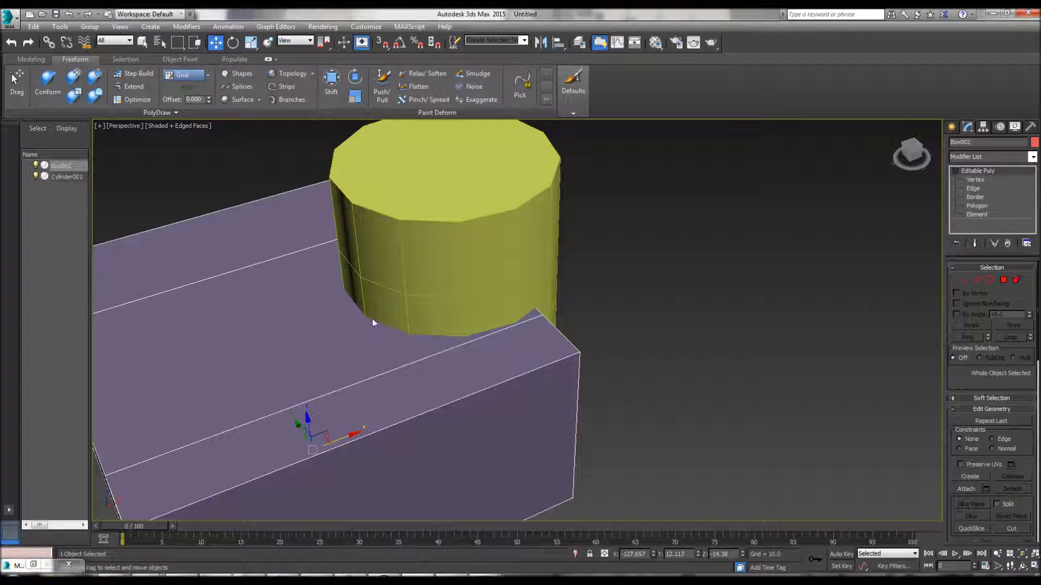
middle_click_drag(333, 296, 446, 302)
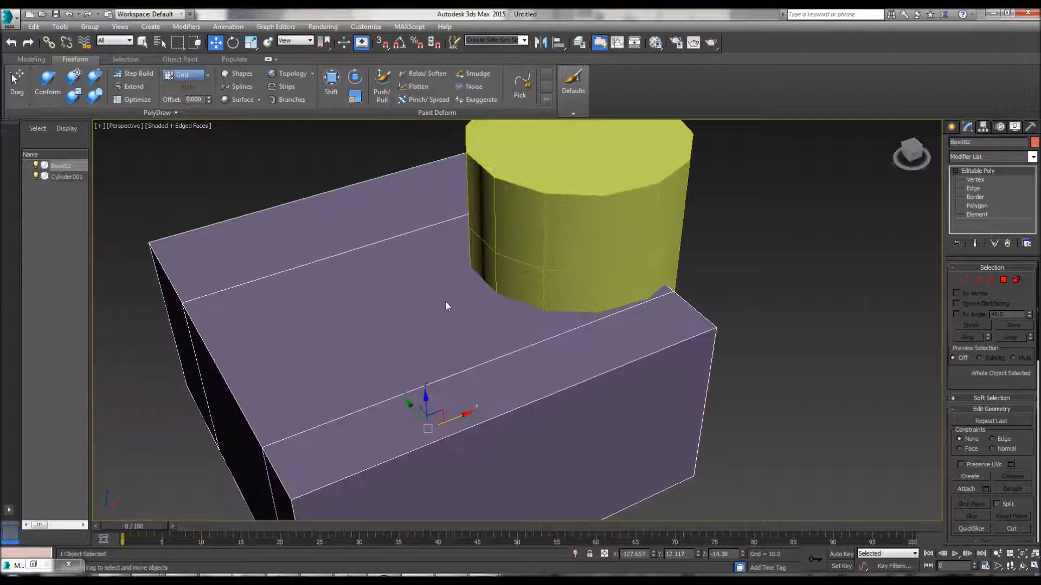
scroll(455, 300, "down", 2)
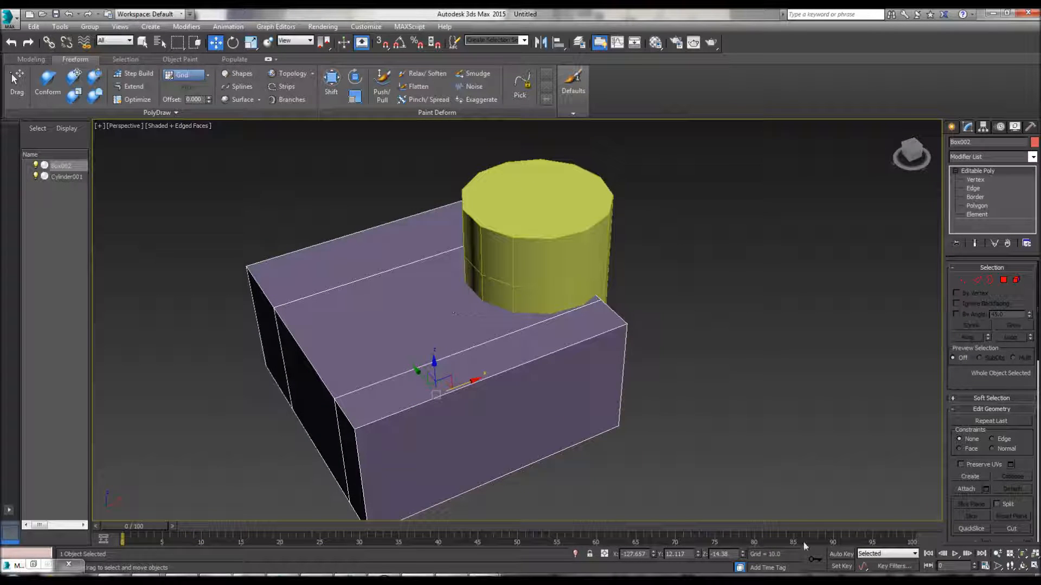
middle_click_drag(419, 309, 387, 315, "alt")
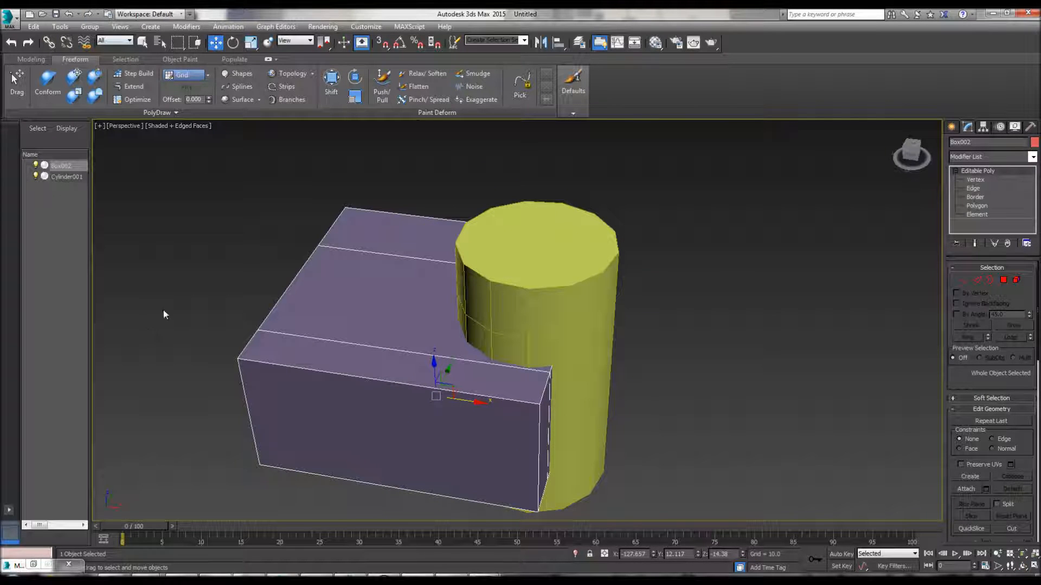
left_click(469, 292)
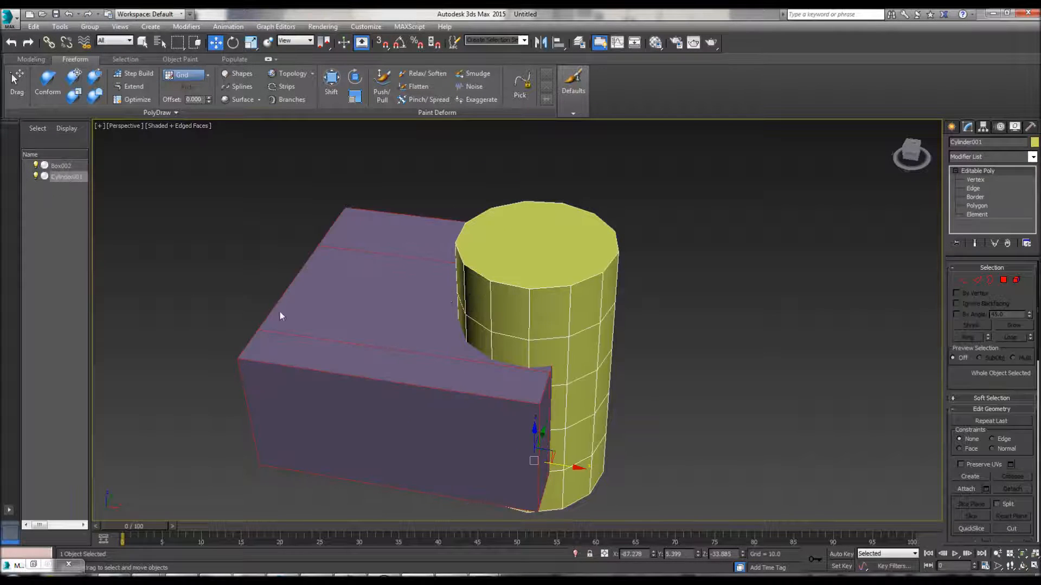
left_click(1022, 567)
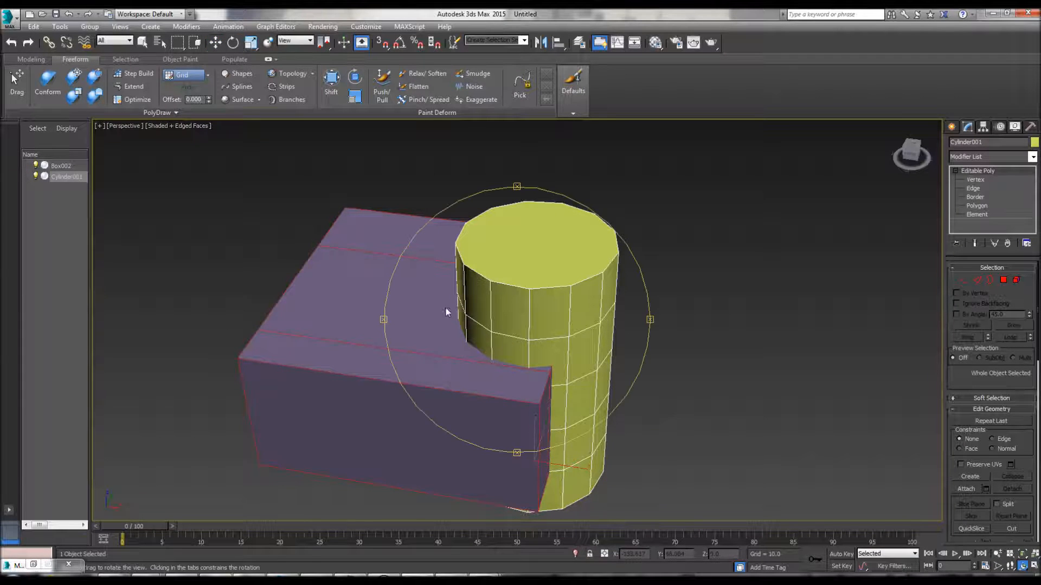
mouse_move(445, 308)
left_mouse_down()
mouse_move(480, 368)
mouse_move(533, 303)
left_mouse_up()
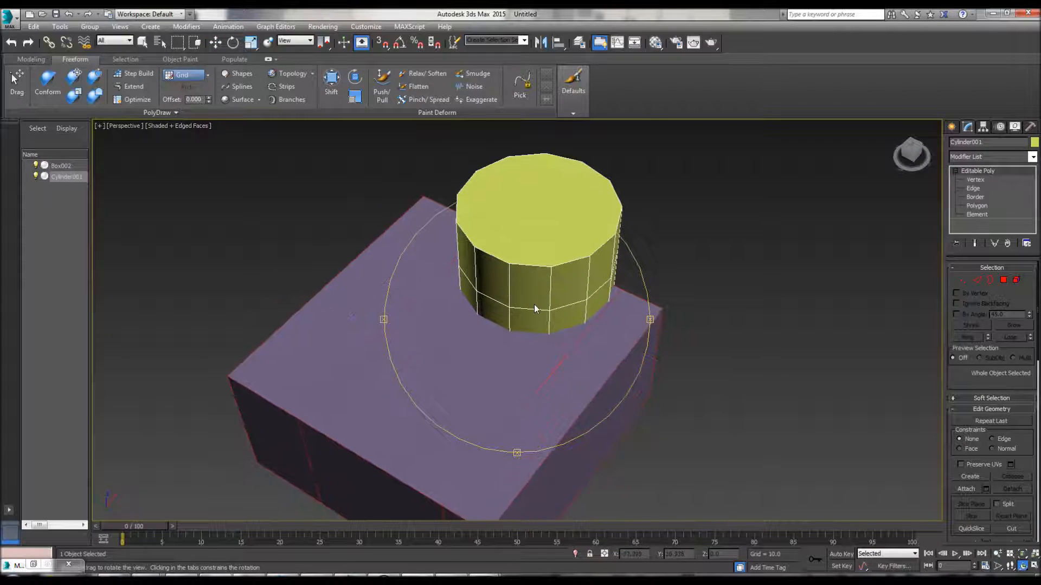
scroll(535, 304, "up", 2)
key("w")
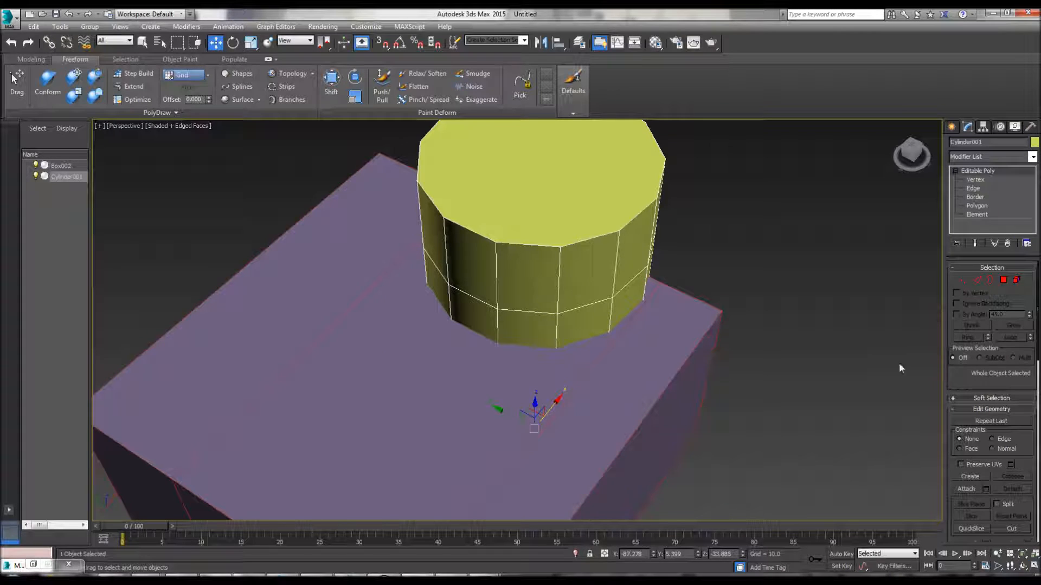
left_click(751, 264)
left_click(349, 334)
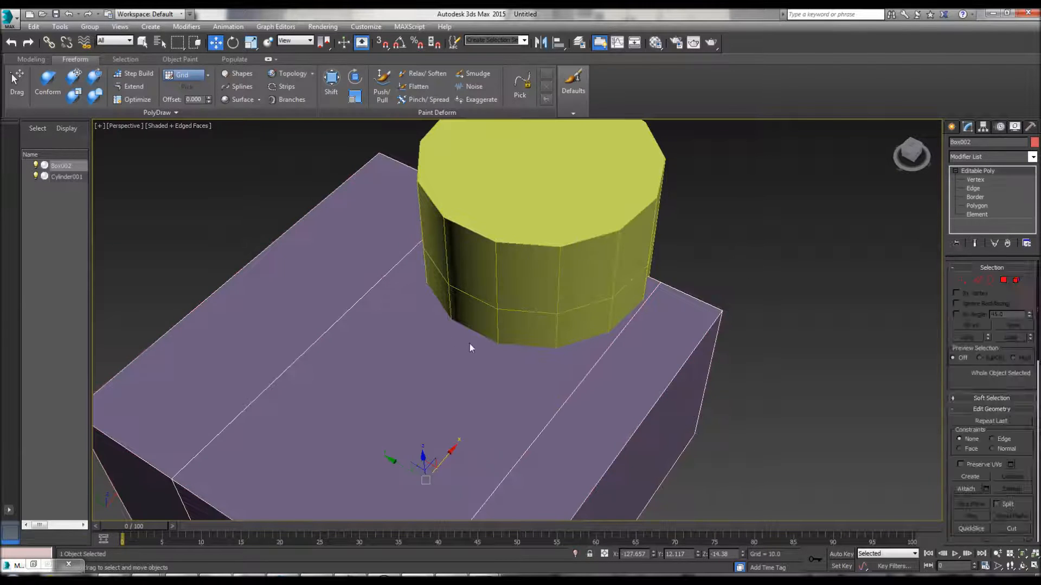
scroll(468, 343, "down", 3)
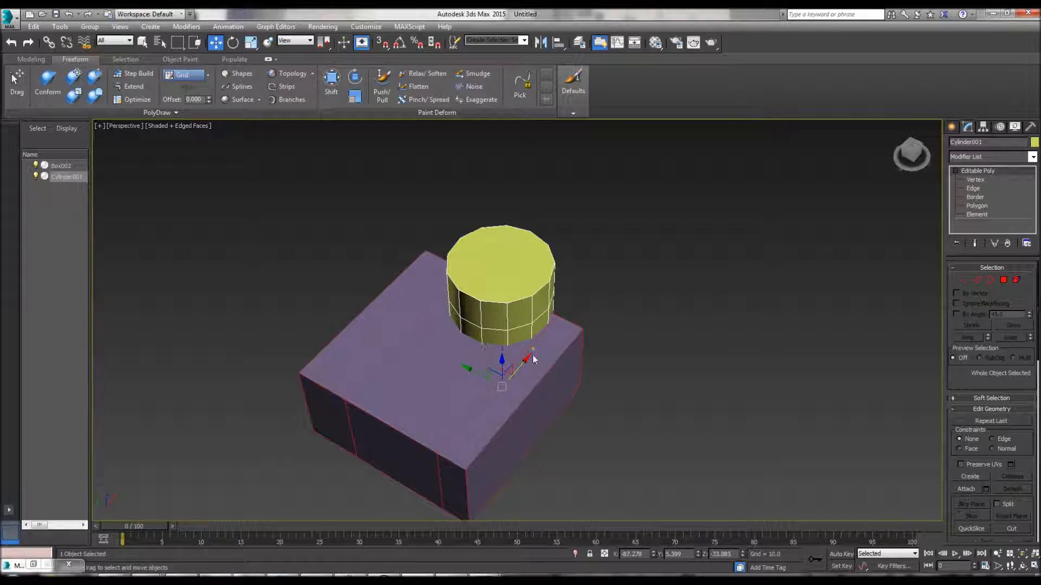
left_click_drag(530, 359, 553, 328)
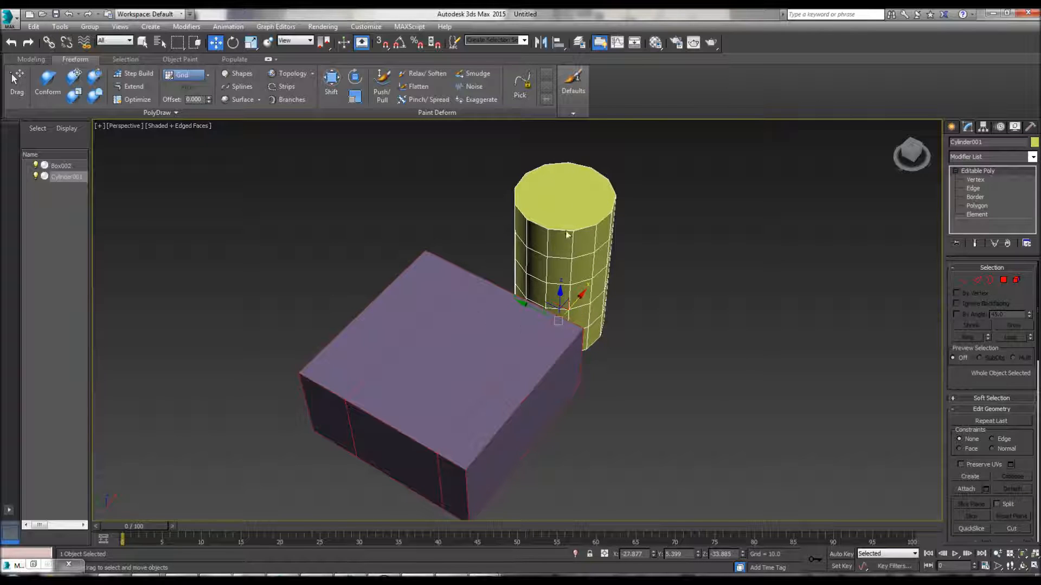
left_click_drag(574, 308, 513, 355)
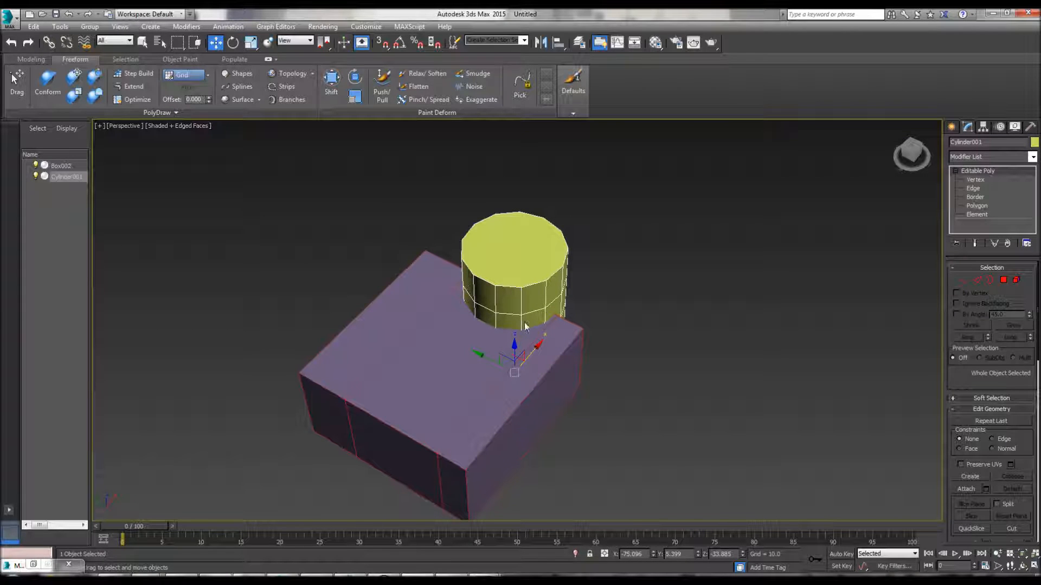
left_click(683, 301)
scroll(675, 327, "up", 5)
scroll(613, 284, "down", 4)
scroll(679, 288, "up", 1)
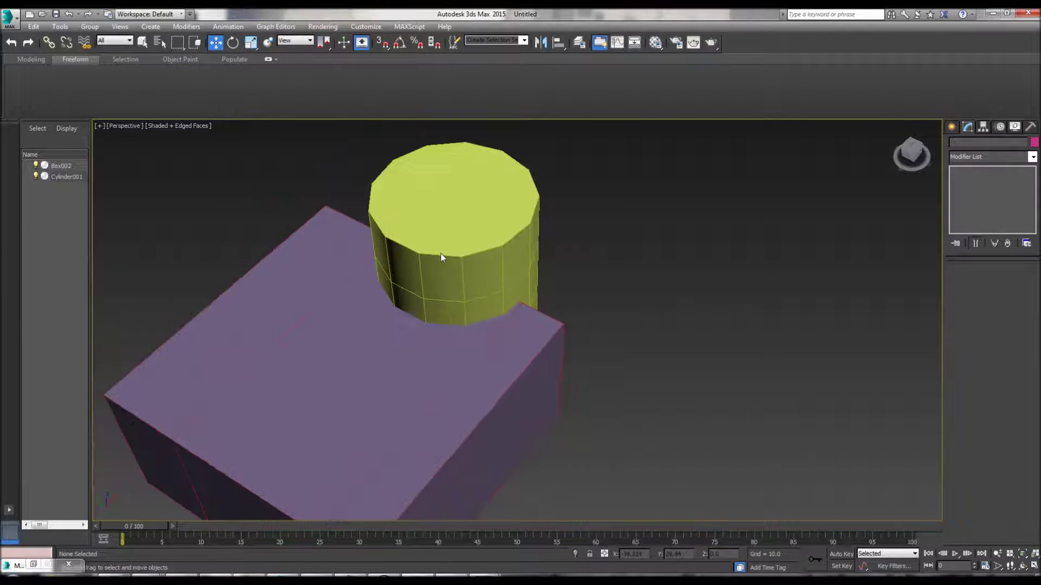
Step: Enable Snaps Toggle with Vertex snapping and switch to the Top view
left_click(382, 44)
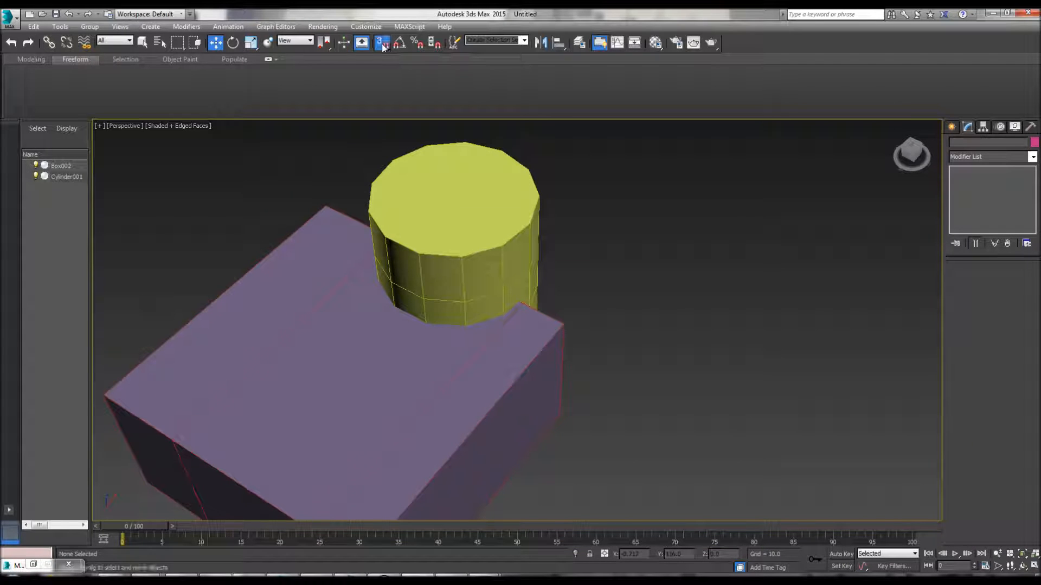
right_click(383, 45)
left_click(455, 296)
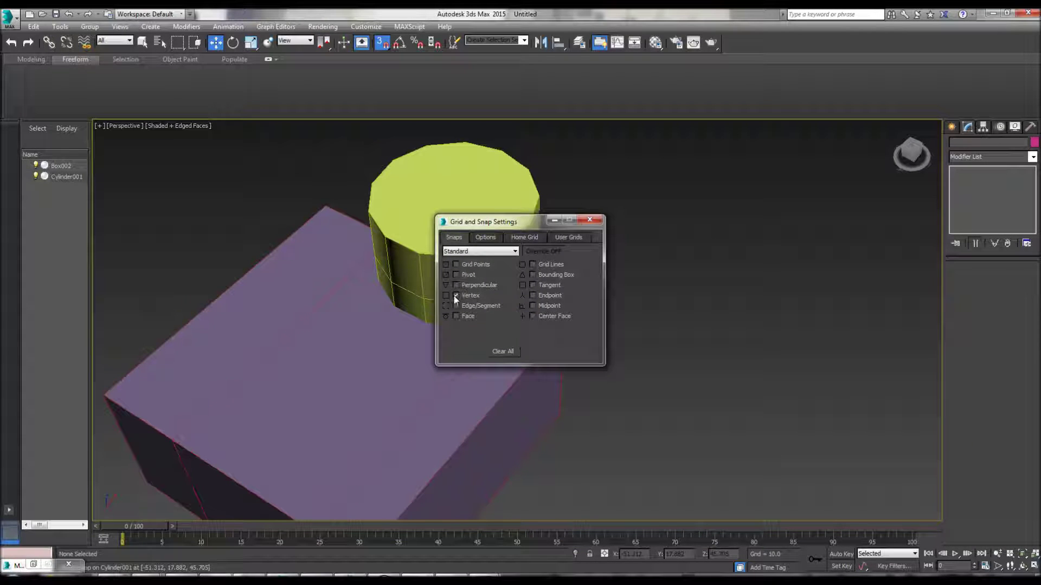
left_click(590, 221)
key("t")
scroll(625, 313, "down", 1)
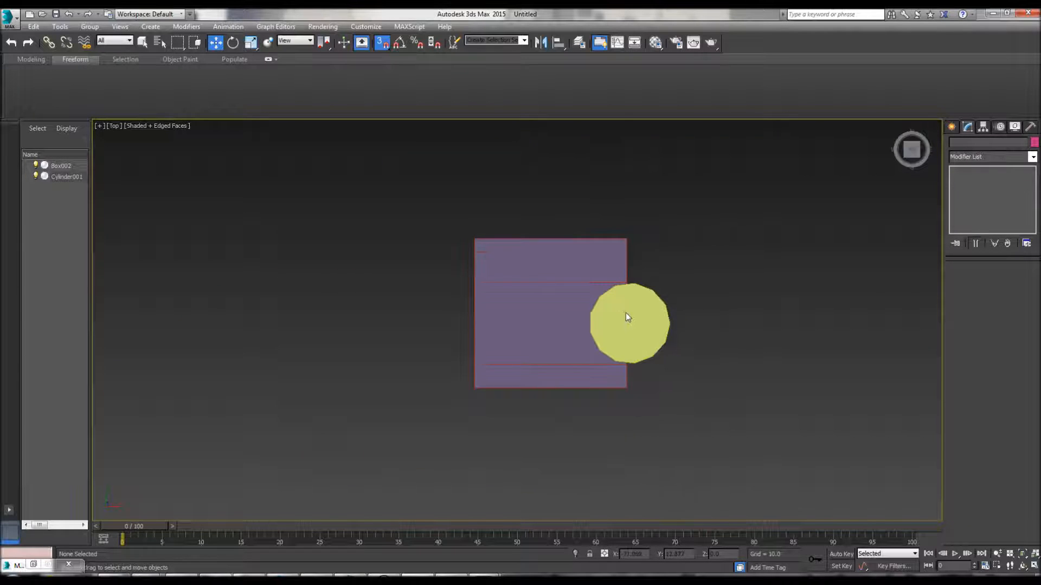
scroll(585, 311, "up", 1)
Step: Start a Cut on the box where the cylinder crosses it, then enter Vertex sub-object level
left_click(479, 305)
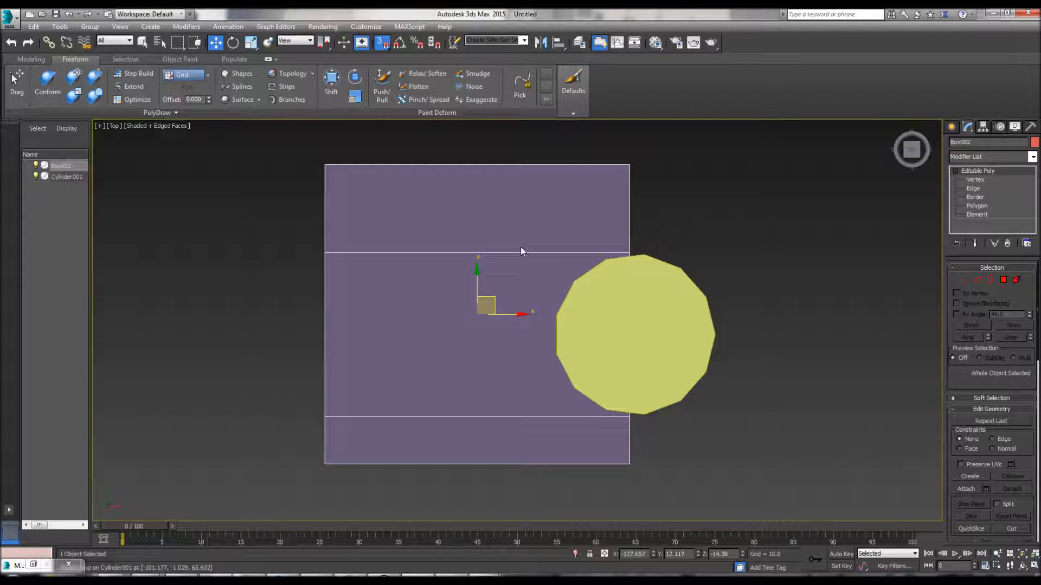
scroll(975, 366, "down", 3)
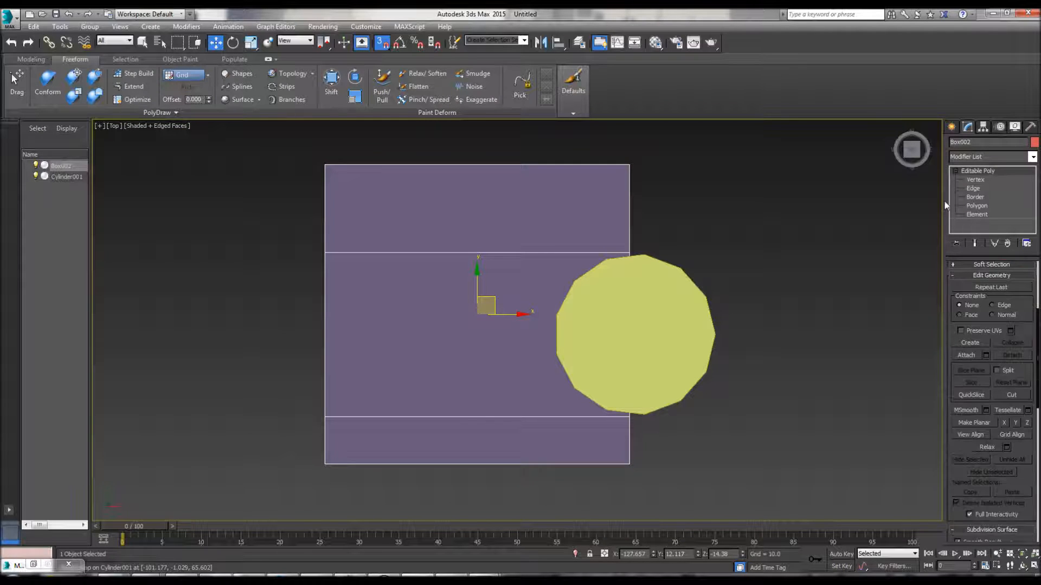
left_click(1010, 395)
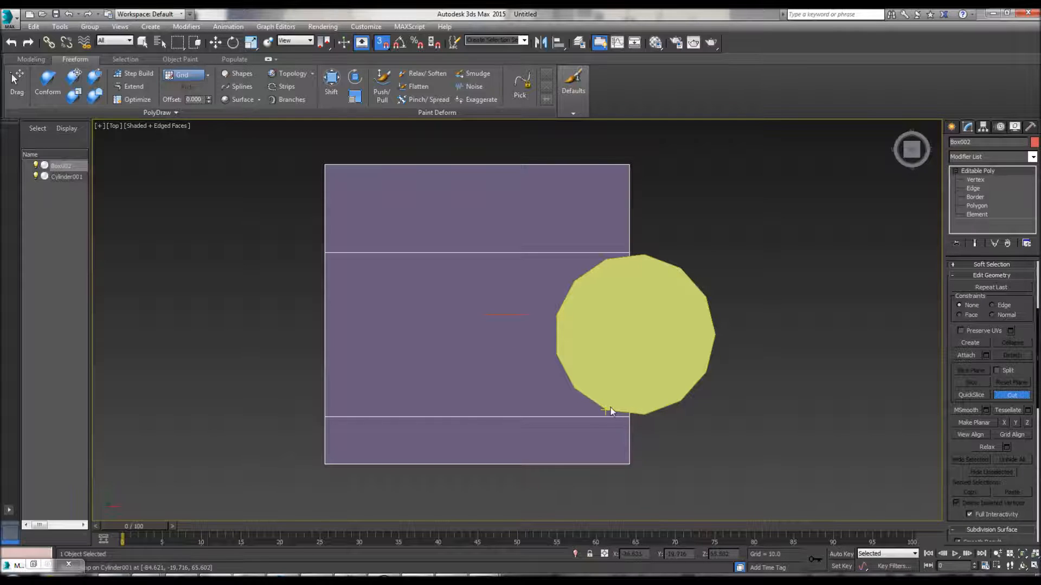
left_click(573, 388)
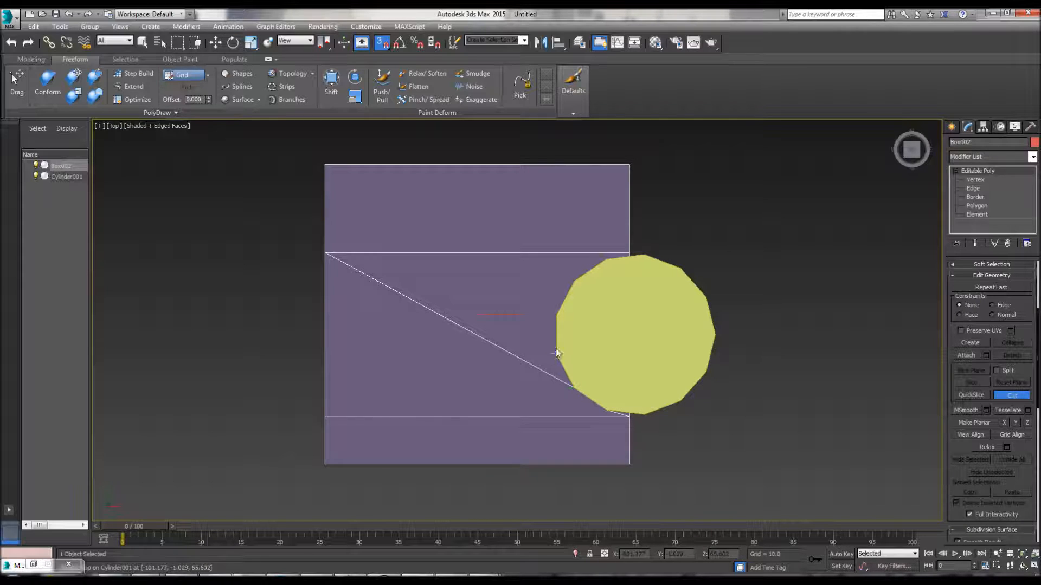
right_click(555, 315)
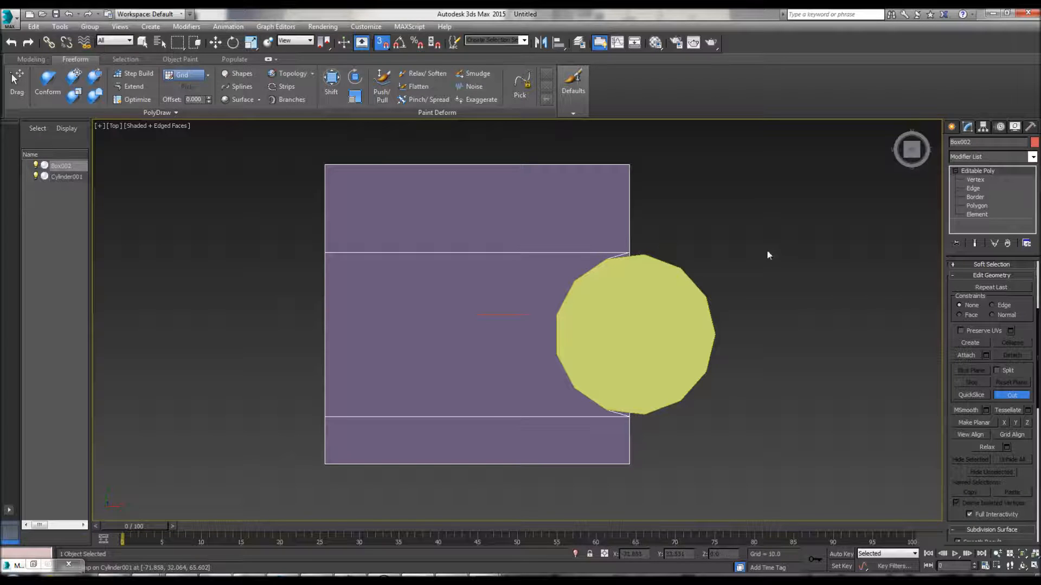
left_click(976, 179)
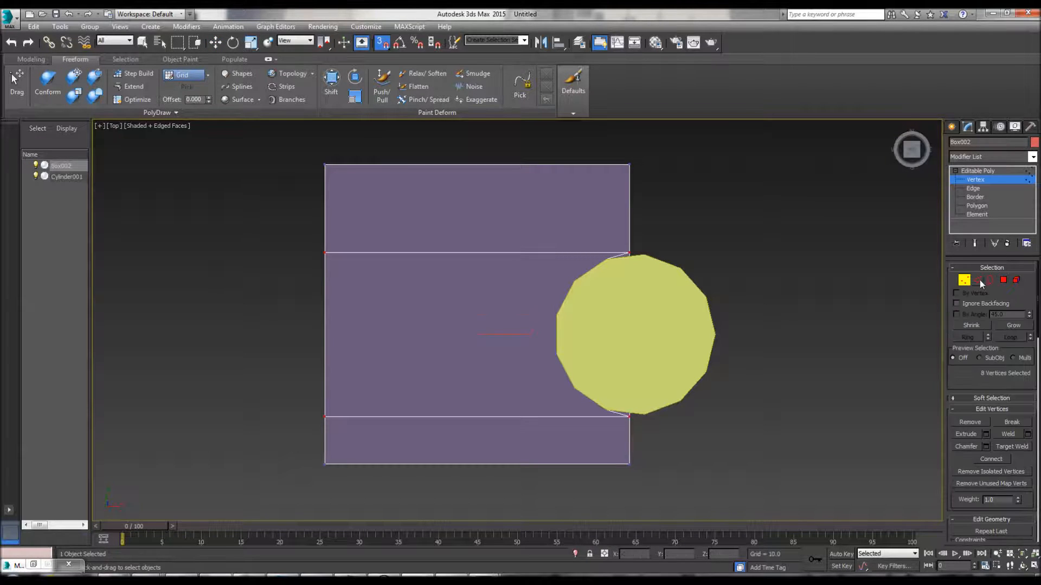
Step: In Perspective view, move the cylinder to the right, away from the box
left_click(964, 283)
left_click(681, 325)
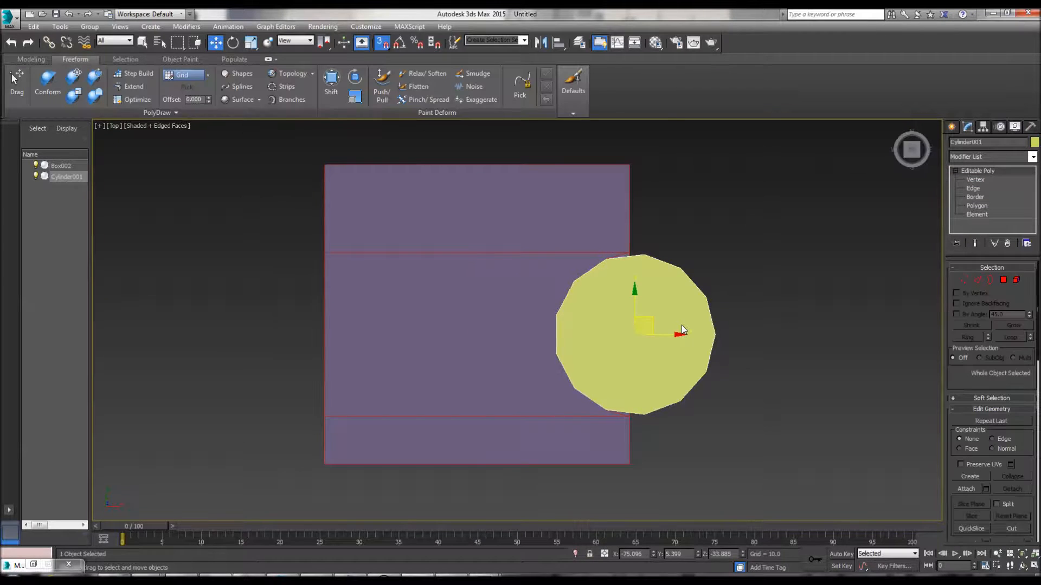
key("p")
key("ctrl+r")
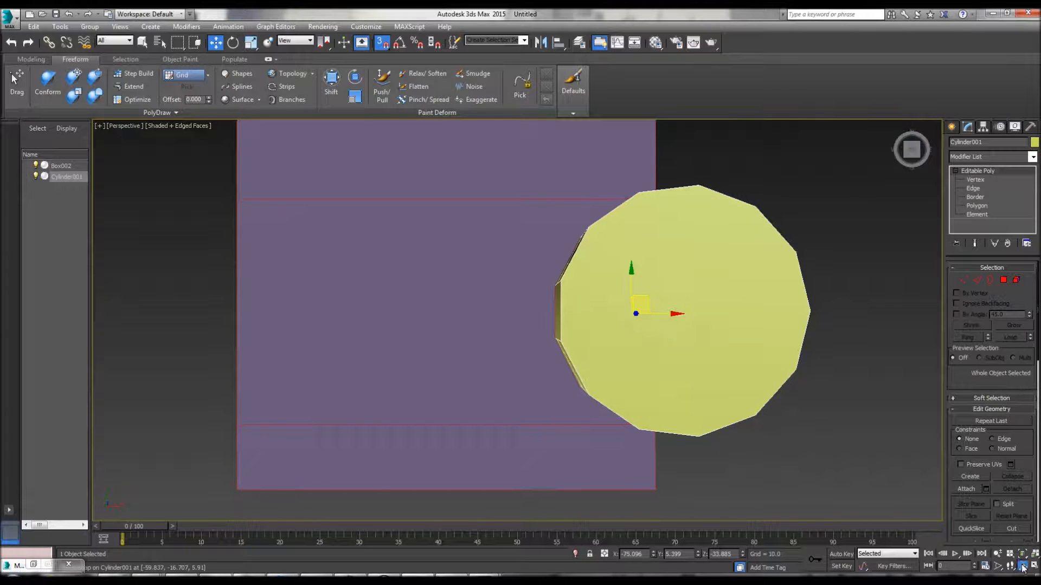
middle_click_drag(561, 268, 561, 332, "alt")
scroll(561, 327, "down", 3)
right_click(552, 333)
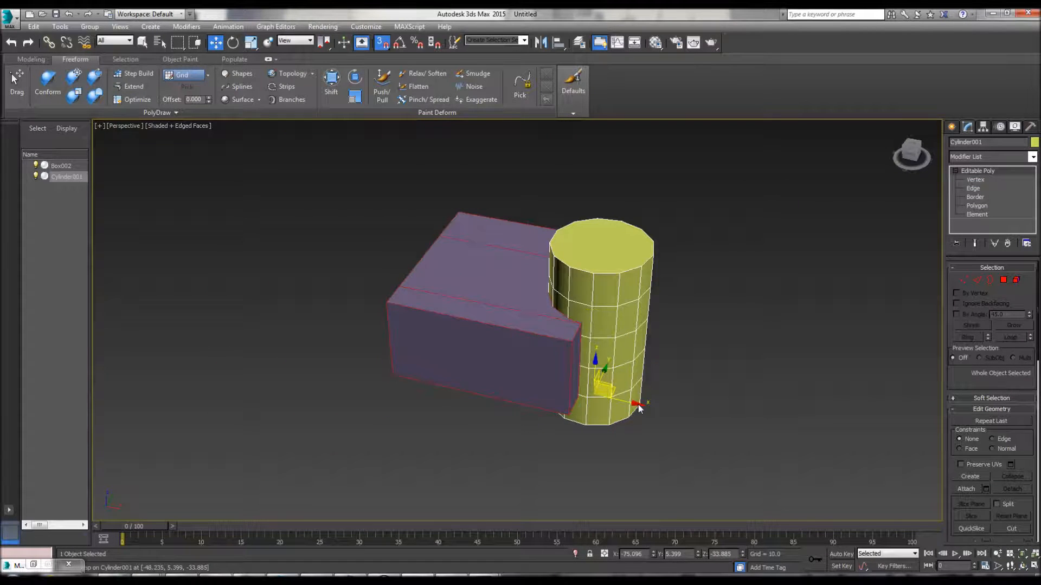
left_click_drag(636, 407, 813, 407)
left_click(574, 450)
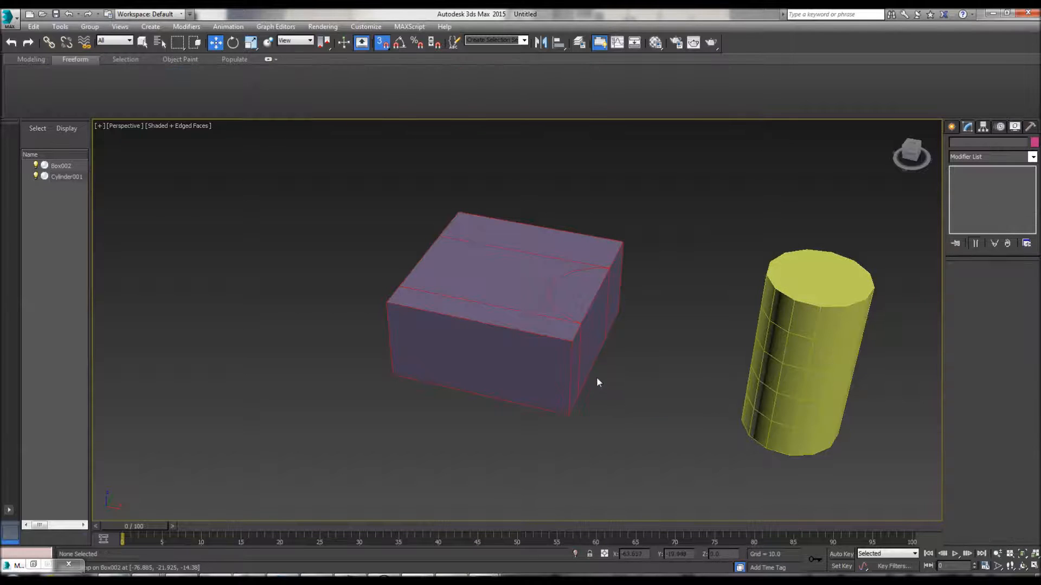
scroll(593, 375, "up", 2)
scroll(565, 336, "up", 2)
scroll(540, 324, "up", 2)
scroll(540, 321, "up", 2)
Step: Select the box and frame its corner to inspect the curved cut outline
middle_click_drag(525, 445, 608, 317)
scroll(727, 233, "up", 2)
left_click(709, 243)
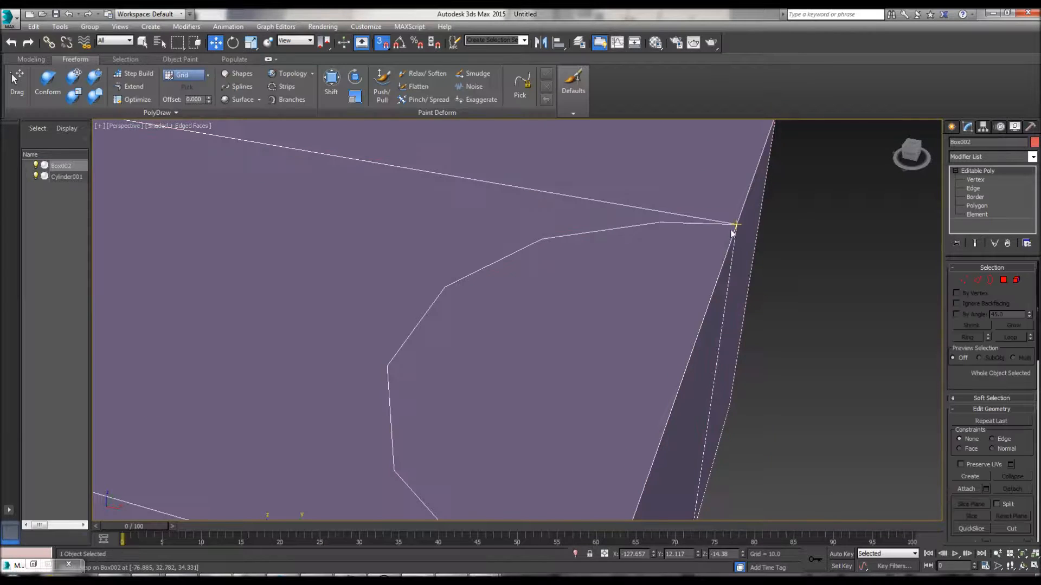
middle_click_drag(715, 218, 615, 412)
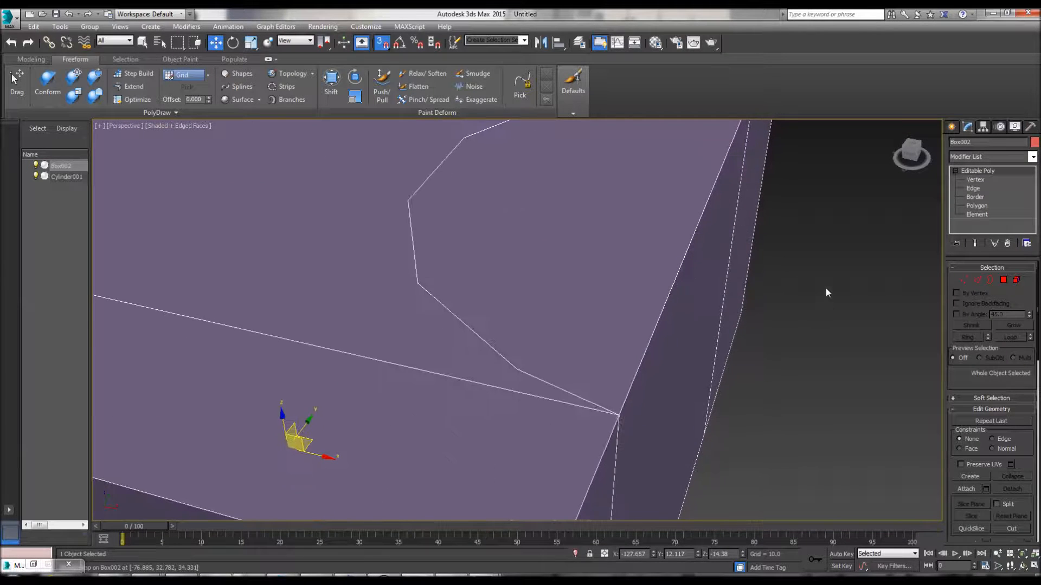
scroll(710, 403, "down", 5)
middle_click_drag(706, 398, 698, 383, "alt")
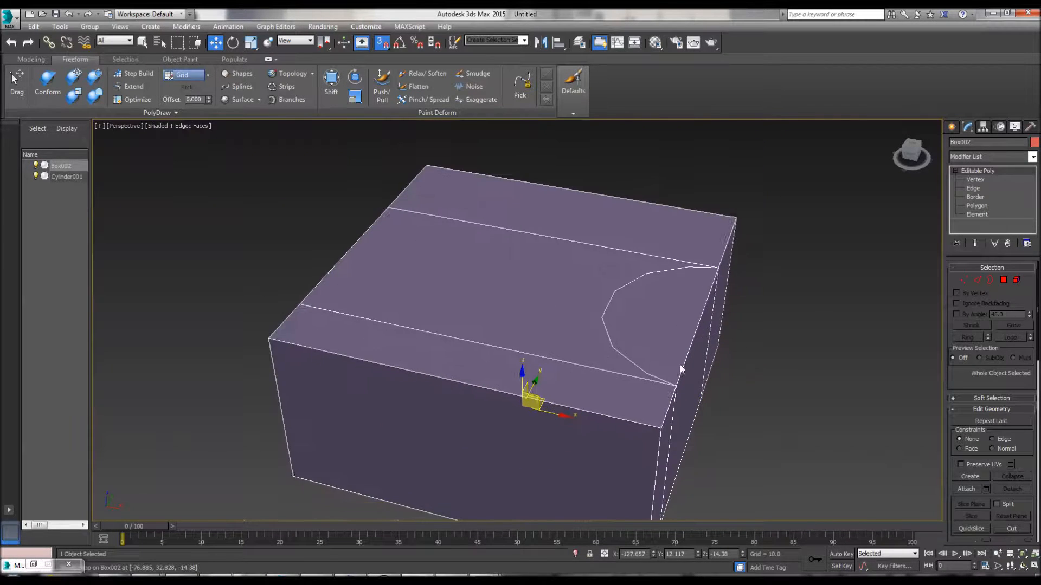
Step: Extrude the curved polygon on the box's top face by 10 units and commit the edit
left_click(1004, 280)
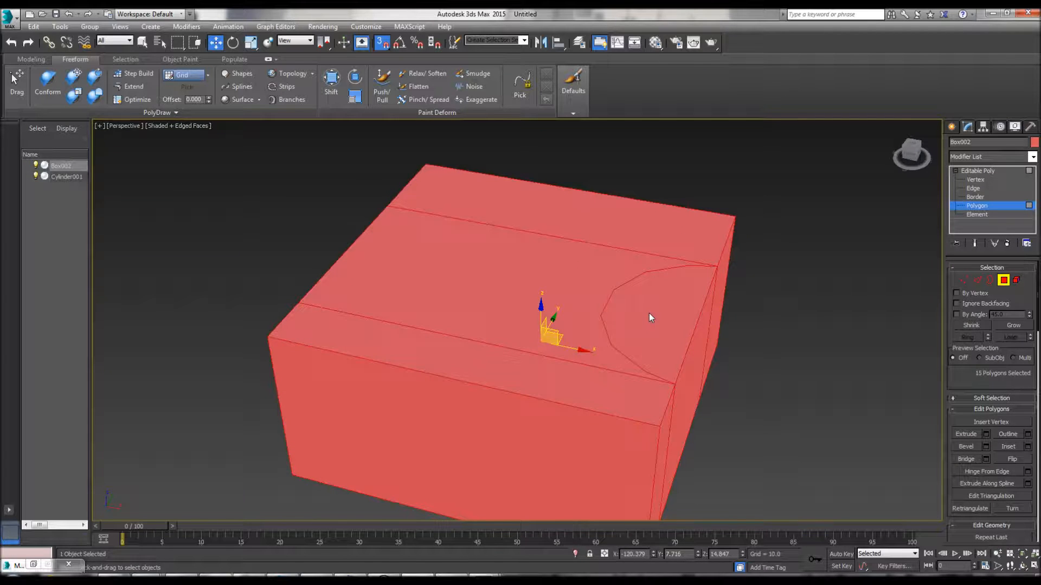
left_click(649, 313)
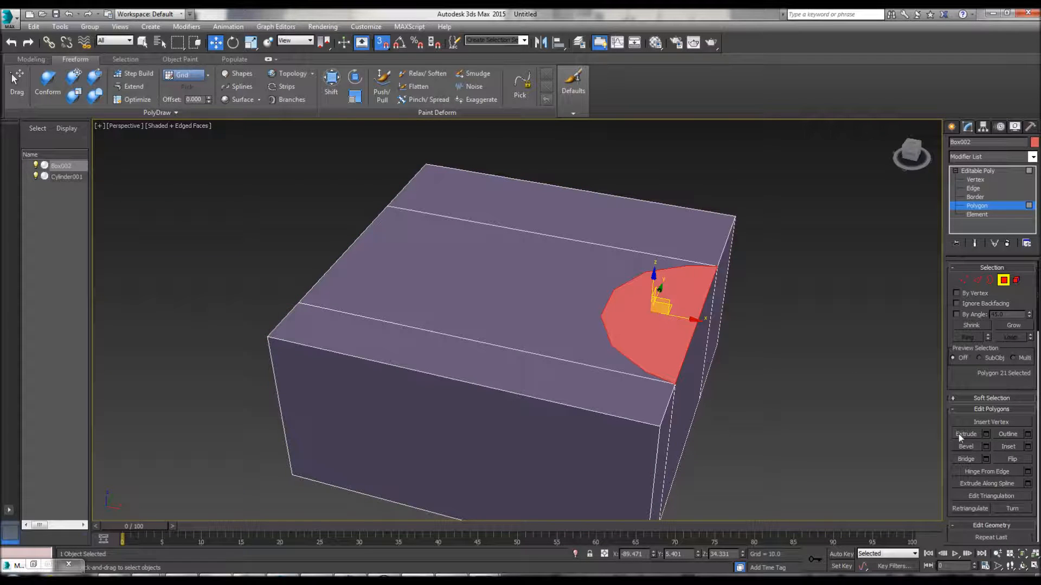
left_click(984, 434)
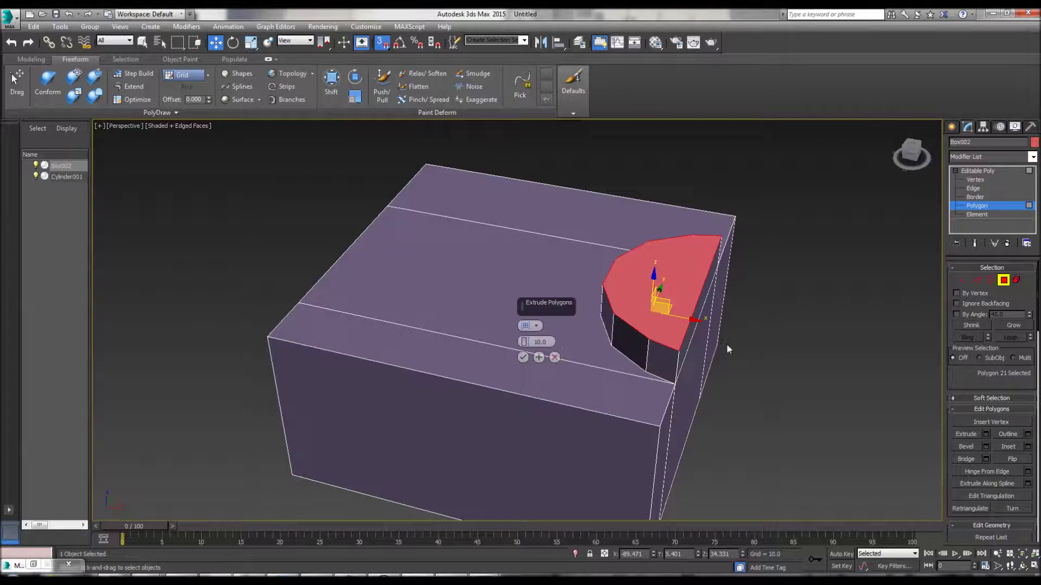
left_click(523, 359)
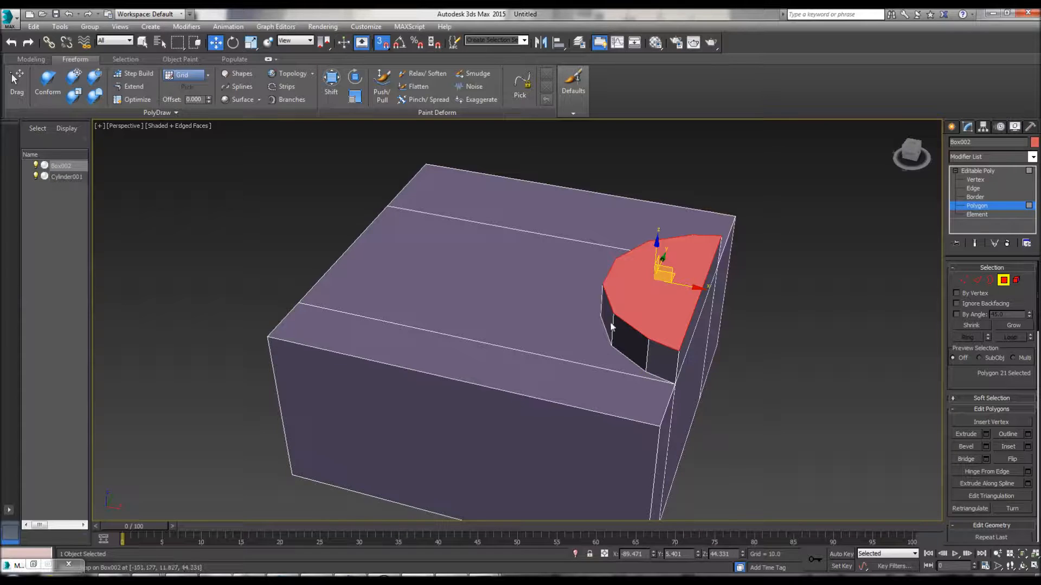
left_click(1002, 281)
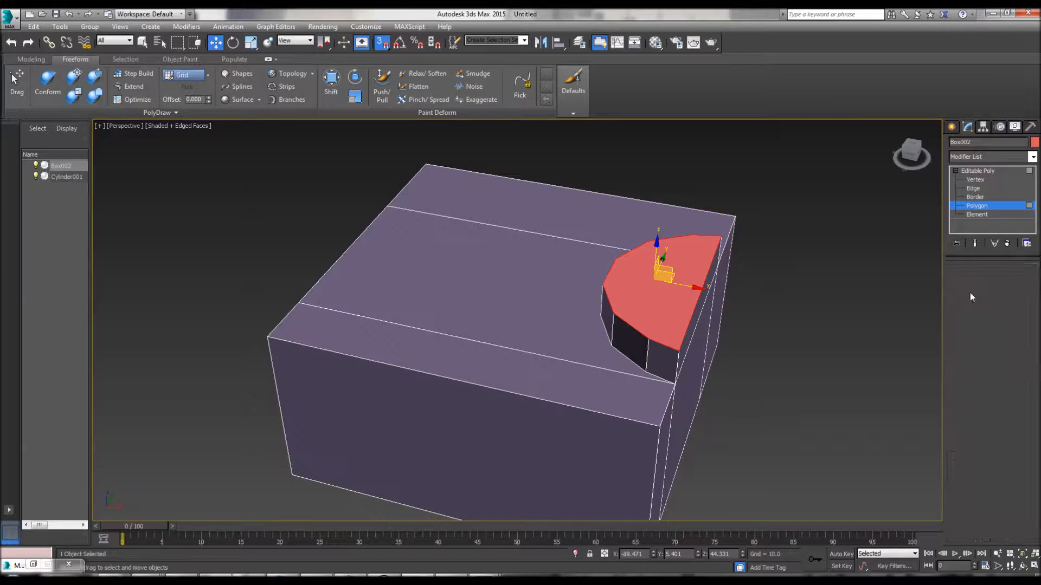
left_click(264, 238)
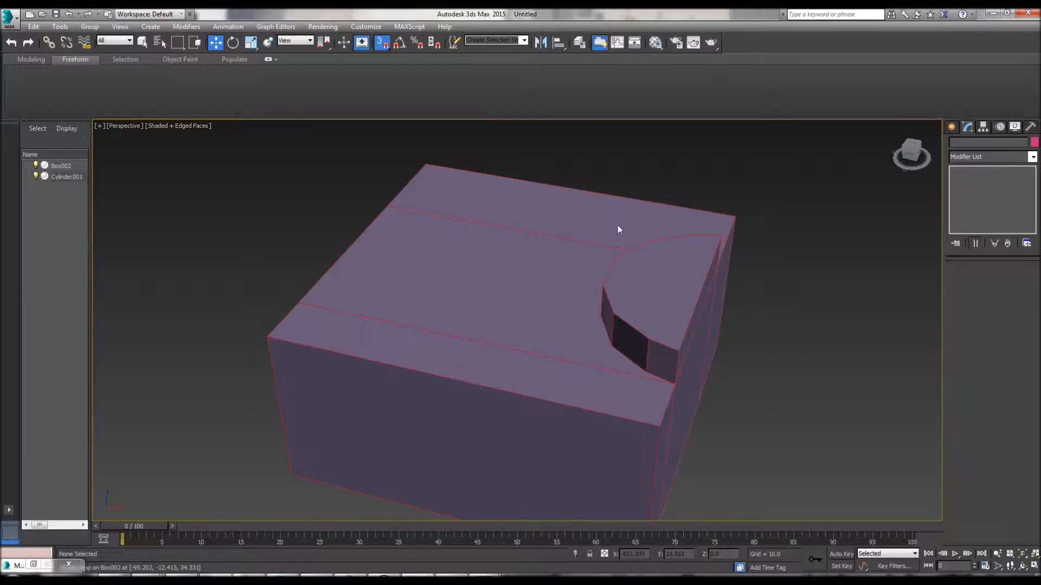
middle_click_drag(467, 323, 436, 287)
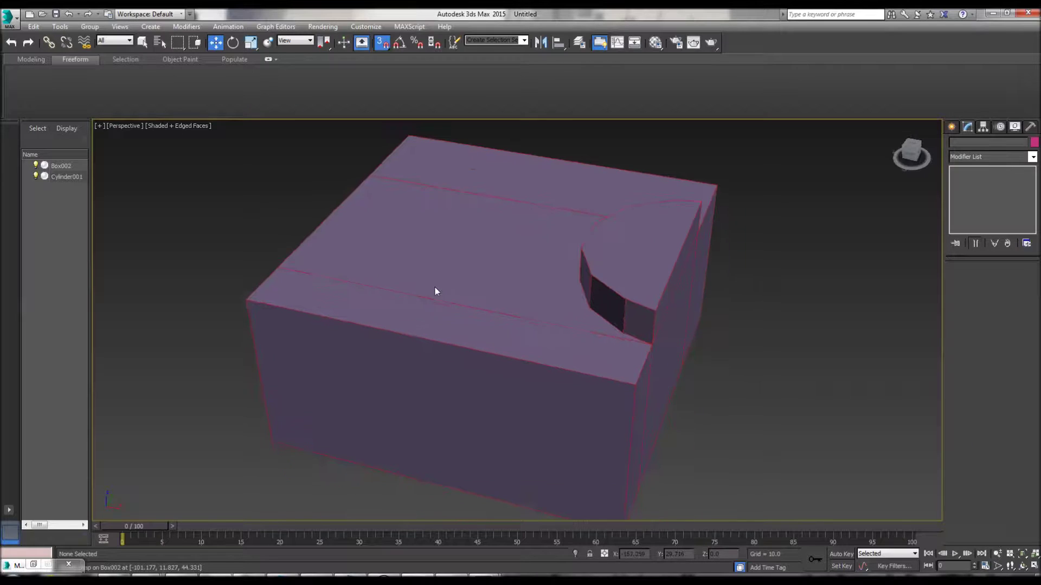
left_click(1024, 567)
mouse_move(569, 305)
left_mouse_down()
mouse_move(476, 336)
mouse_move(518, 308)
left_mouse_up()
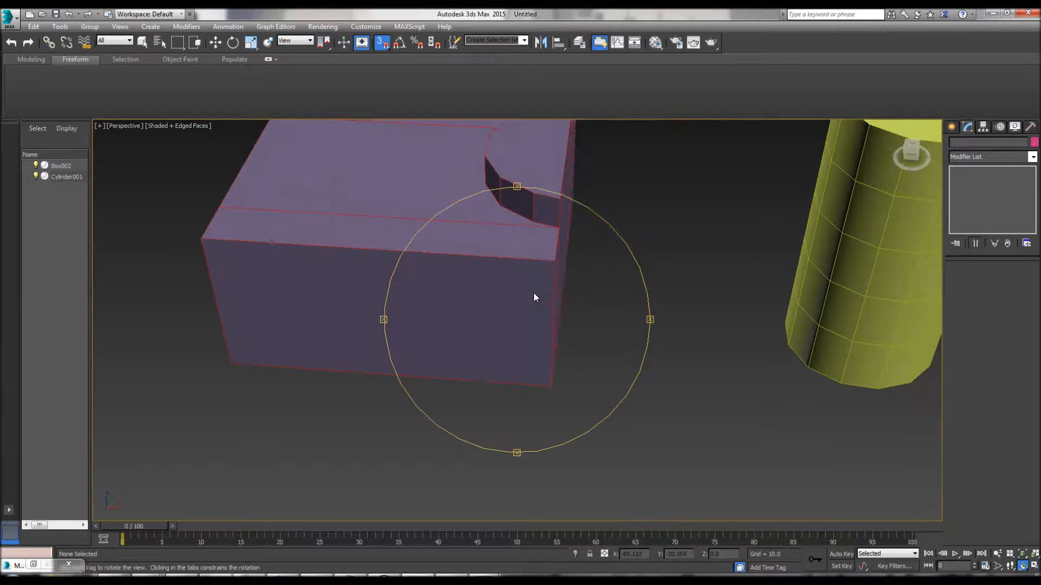
scroll(517, 305, "down", 5)
left_click_drag(517, 305, 447, 293)
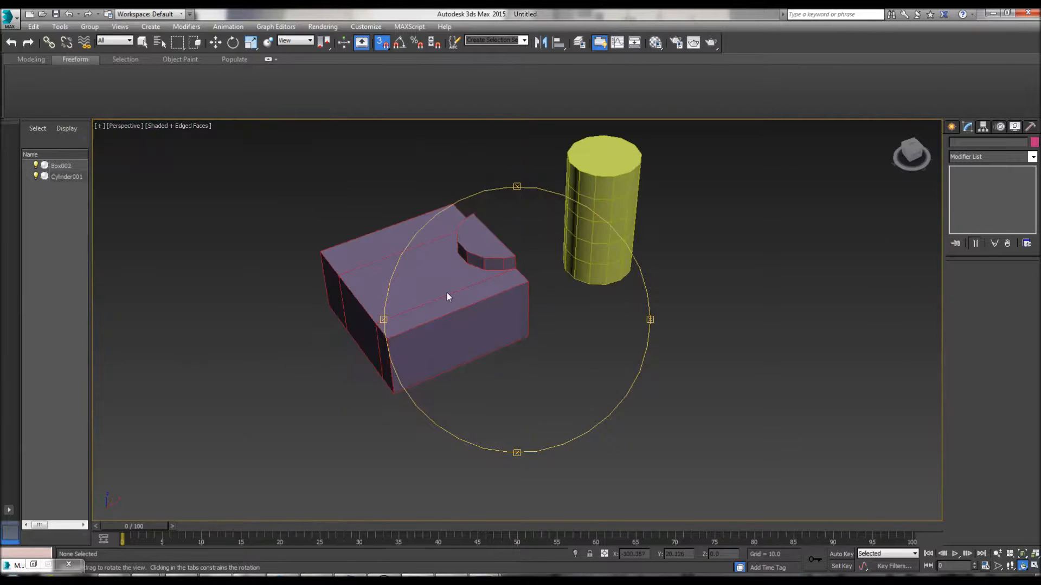
scroll(495, 286, "down", 2)
key("q")
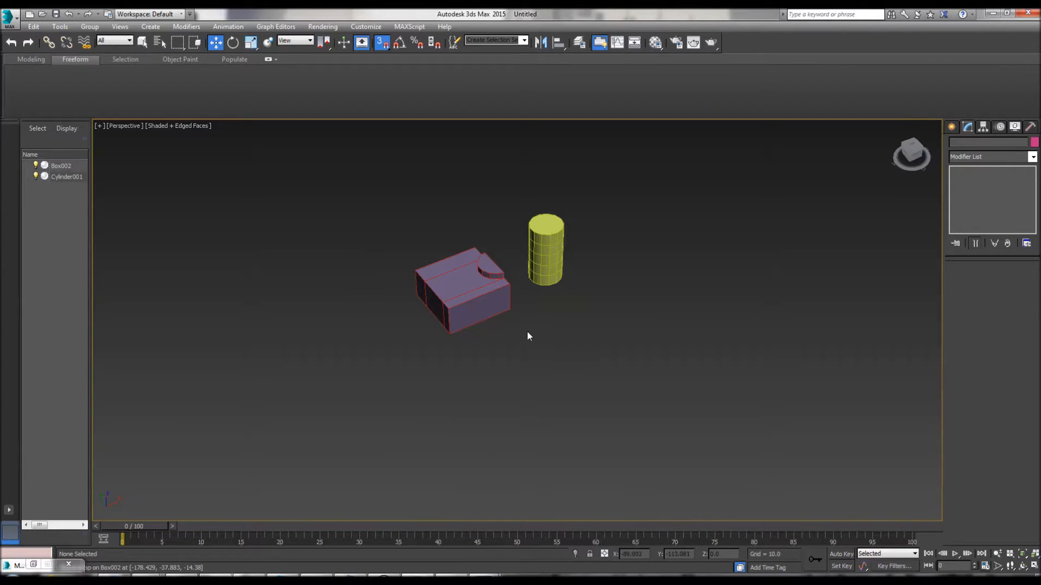
scroll(419, 244, "up", 2)
scroll(444, 235, "up", 1)
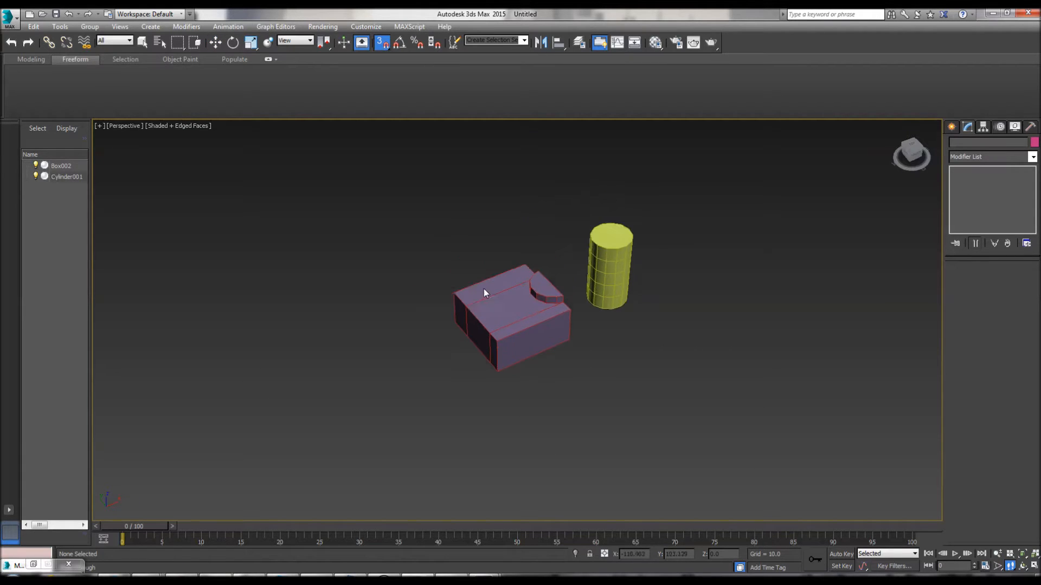
scroll(488, 304, "up", 2)
scroll(550, 308, "up", 2)
scroll(558, 325, "up", 1)
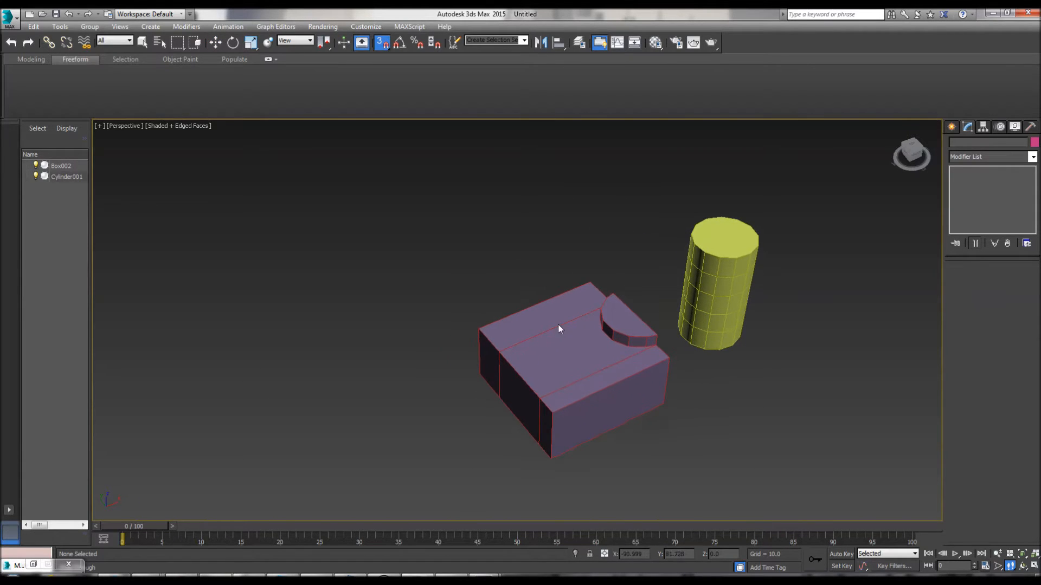